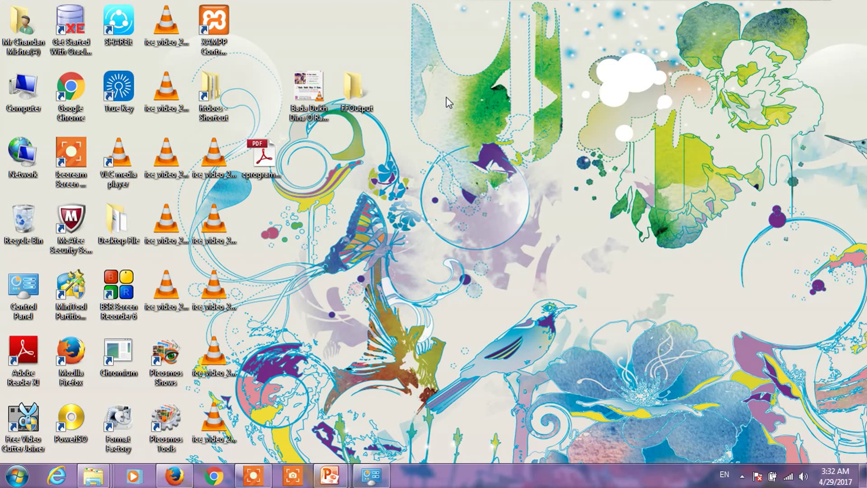
- Bring up the Shut Down Windows dialog, examine the actions offered for the computer, and cancel without choosing one
{"action": "key", "text": "alt+F4"}
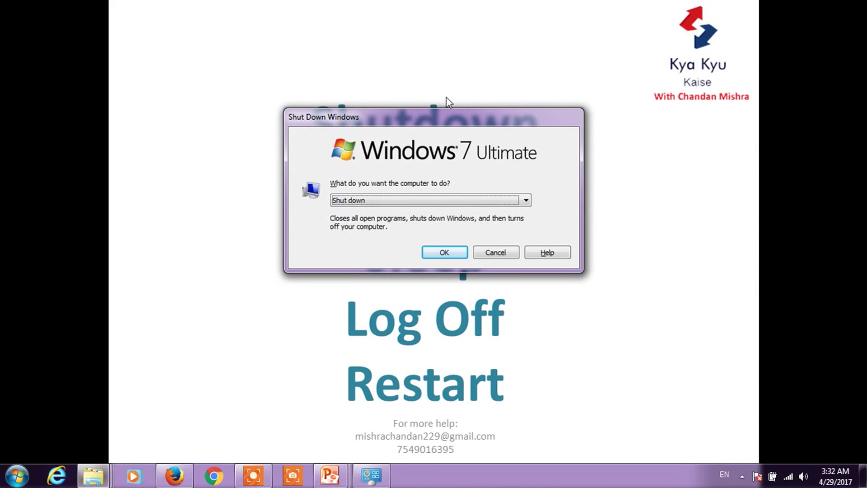
{"action": "left_click", "coordinate": [526, 200]}
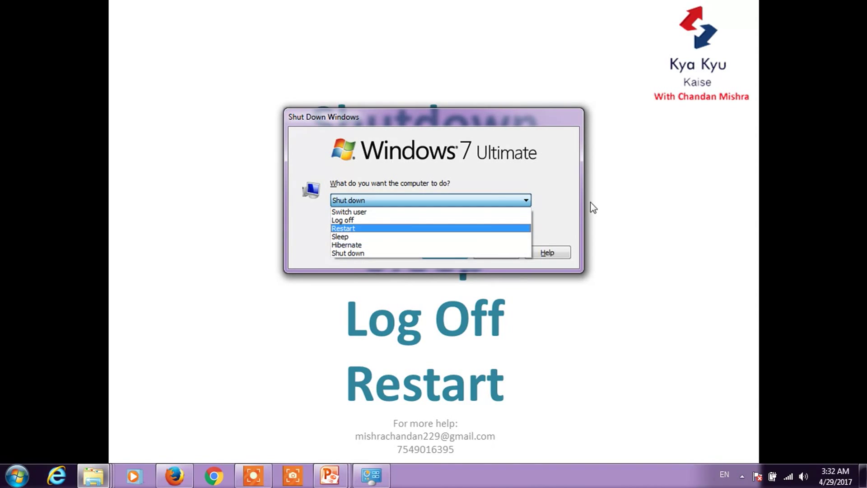
{"action": "left_click", "coordinate": [557, 208]}
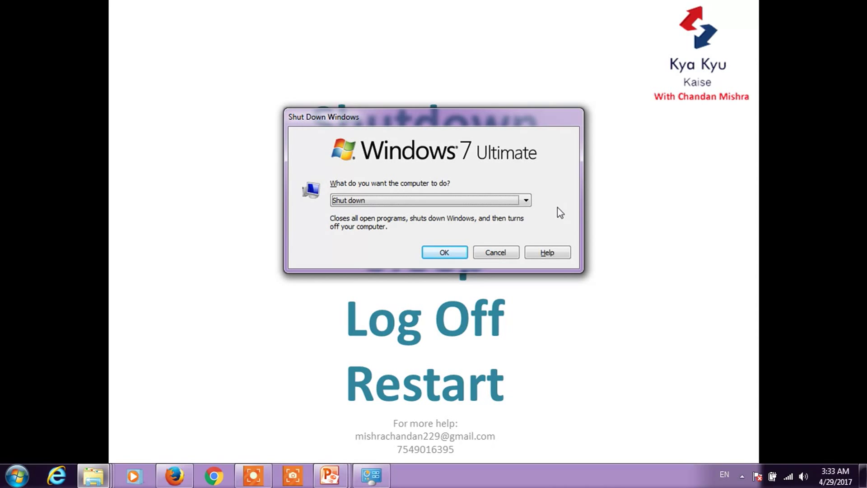
{"action": "left_click", "coordinate": [494, 200]}
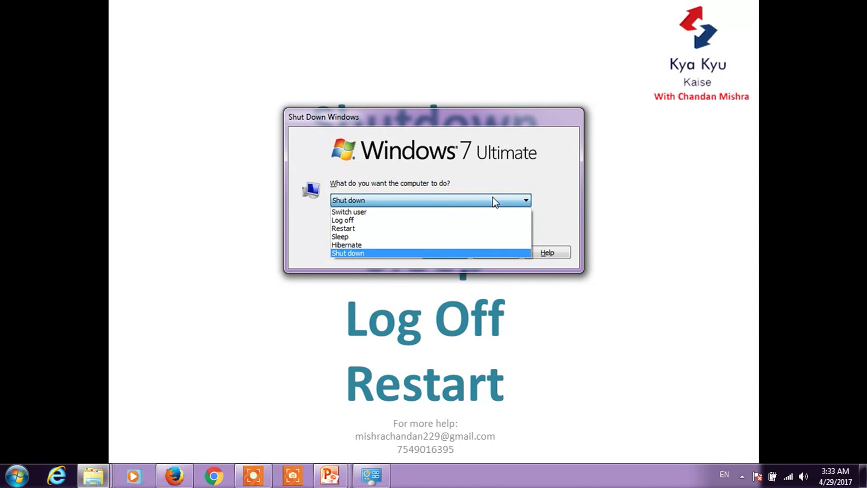
{"action": "left_click", "coordinate": [495, 202]}
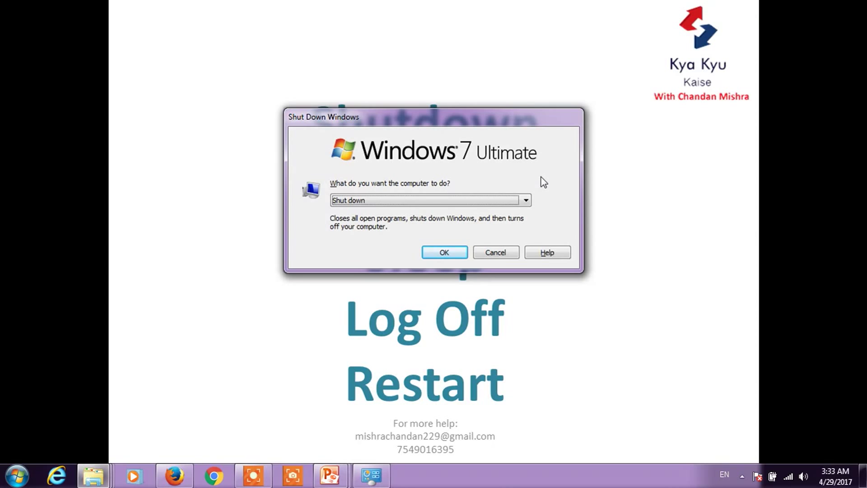
{"action": "left_click", "coordinate": [506, 251]}
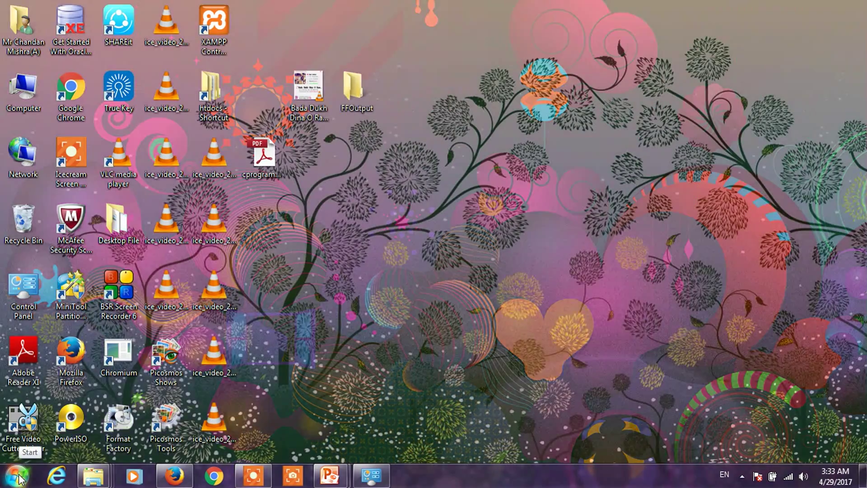
- Apply the Windows 7 Aero theme to the desktop and close the Personalization window
{"action": "left_click", "coordinate": [18, 477]}
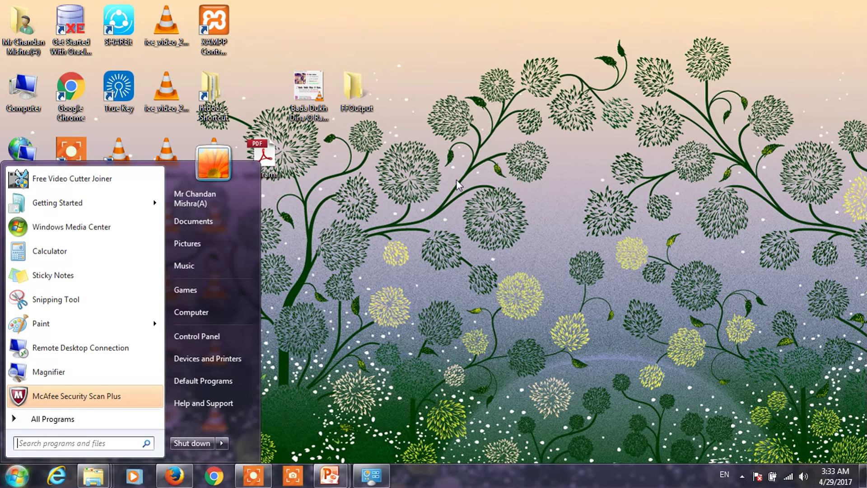
{"action": "left_click", "coordinate": [471, 168]}
{"action": "right_click", "coordinate": [472, 168]}
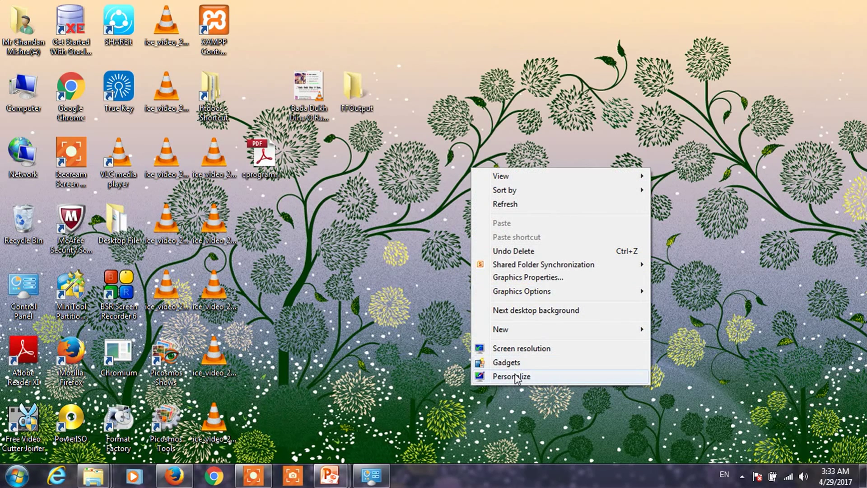
{"action": "left_click", "coordinate": [514, 375]}
{"action": "left_click", "coordinate": [223, 287]}
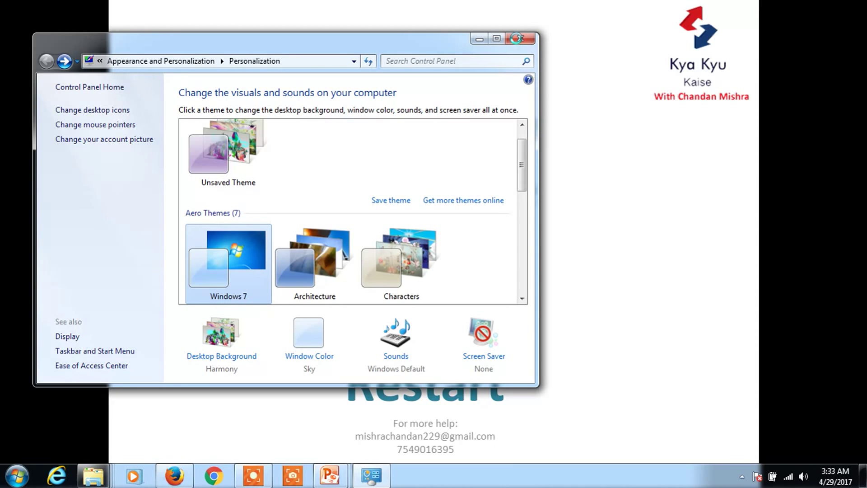
{"action": "left_click", "coordinate": [514, 39]}
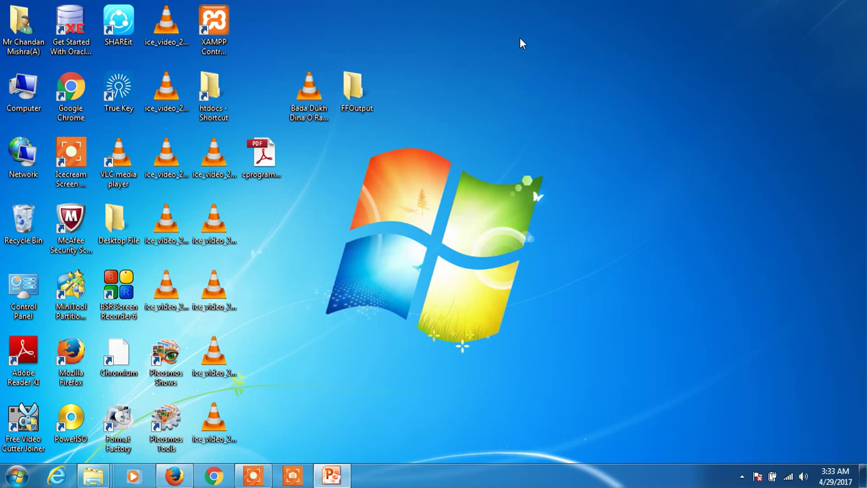
- Examine the alternatives to shutting down, including the description of Hibernate, without choosing any
{"action": "left_click", "coordinate": [17, 475]}
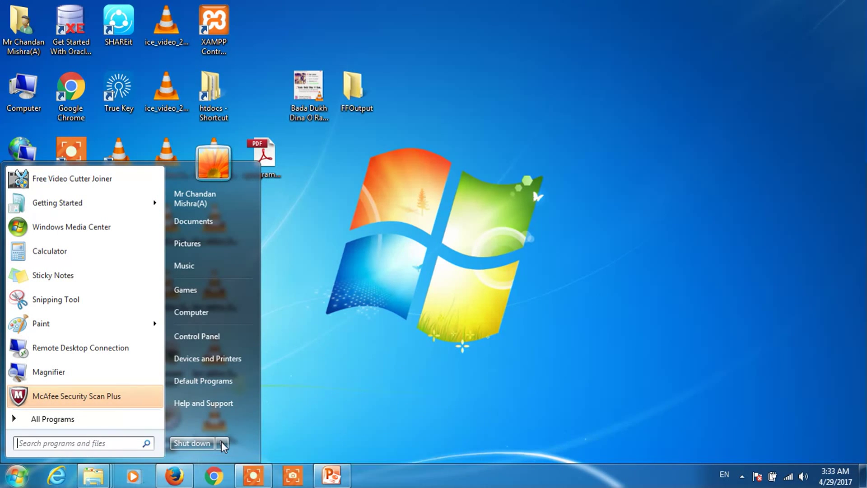
{"action": "mouse_move", "coordinate": [221, 441]}
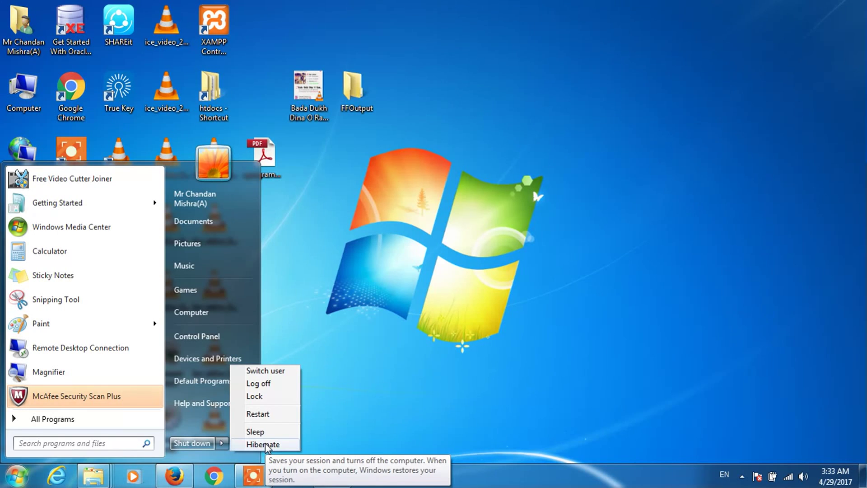
{"action": "left_click", "coordinate": [487, 235]}
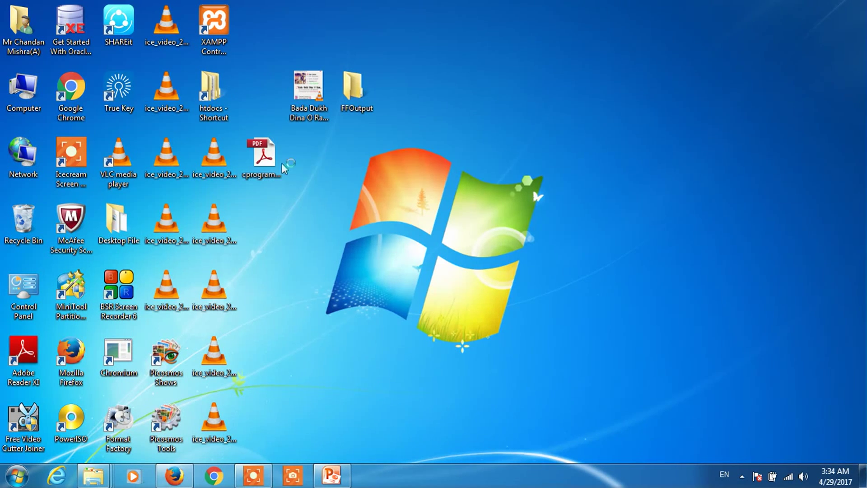
- Open the cprogramming_tutorial PDF from the desktop, accept the Adobe Reader license agreement, and minimize the document window
{"action": "double_click", "coordinate": [264, 163]}
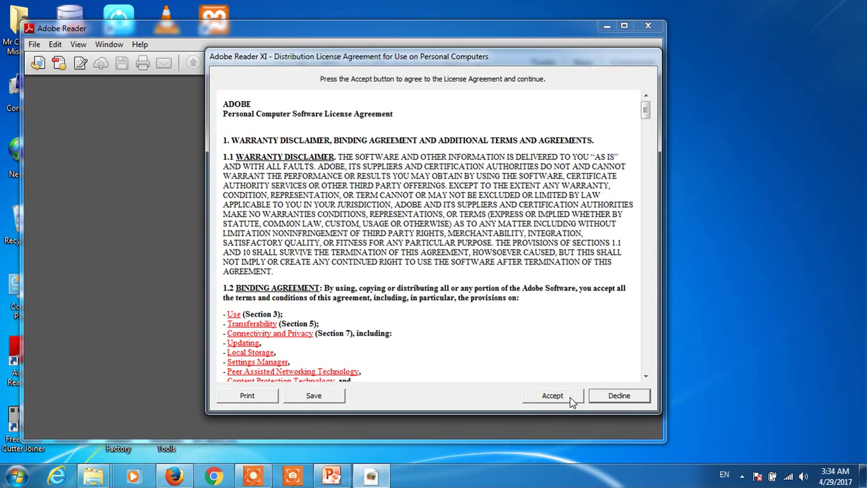
{"action": "left_click", "coordinate": [570, 397]}
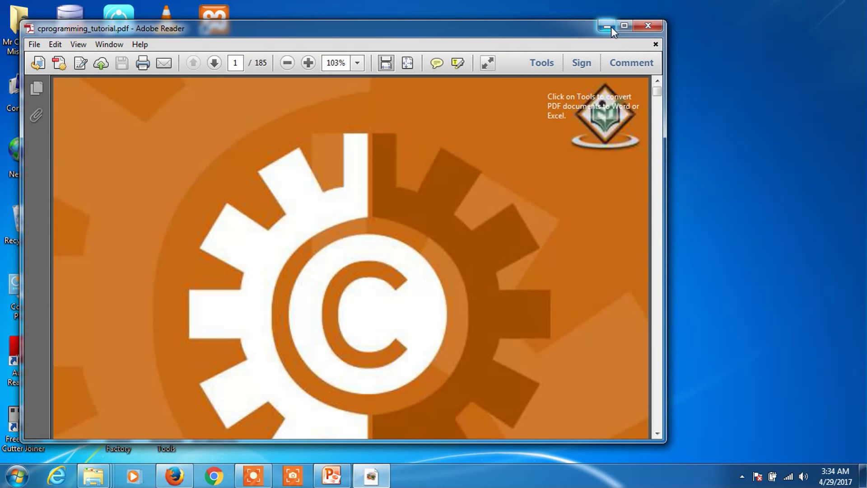
{"action": "left_click", "coordinate": [608, 27]}
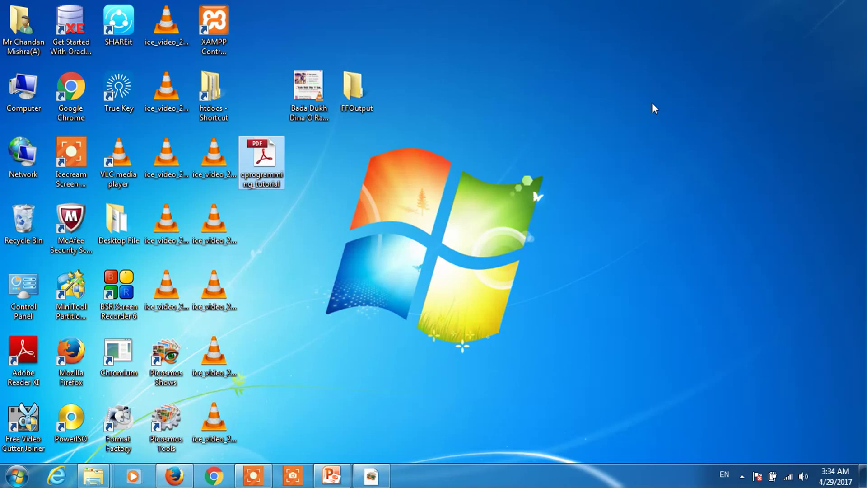
- Examine the Log off choice among the power options and leave without using it
{"action": "left_click", "coordinate": [17, 475]}
{"action": "left_click", "coordinate": [223, 444]}
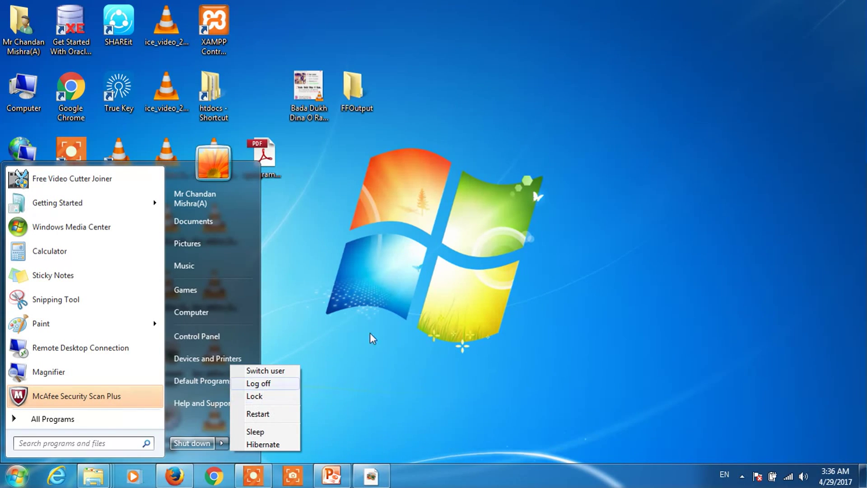
{"action": "left_click", "coordinate": [411, 315]}
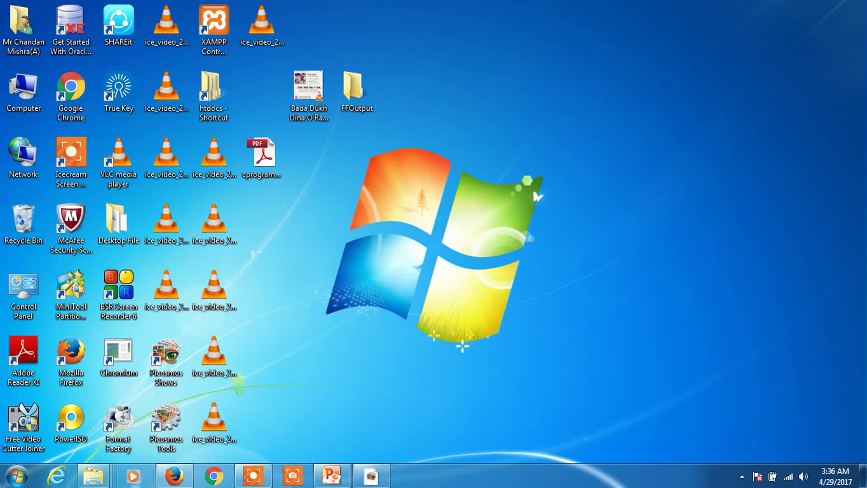
- Read the description of the Lock power option and leave without locking the computer
{"action": "left_click", "coordinate": [17, 475]}
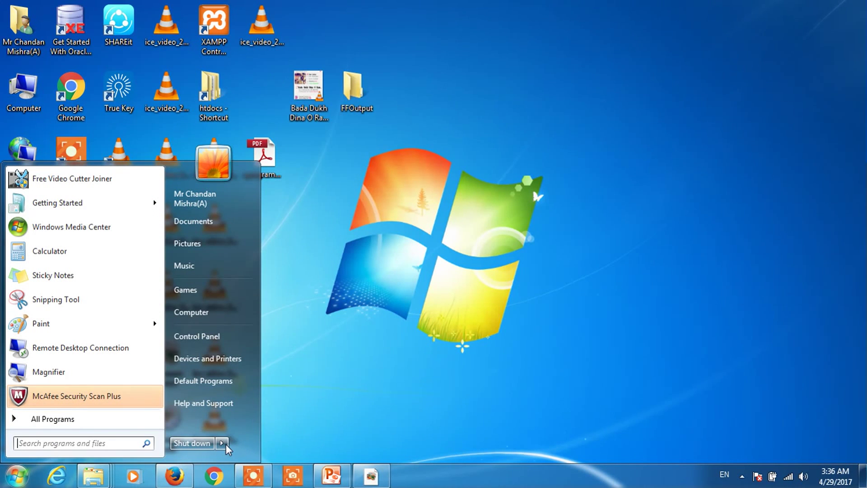
{"action": "mouse_move", "coordinate": [226, 443]}
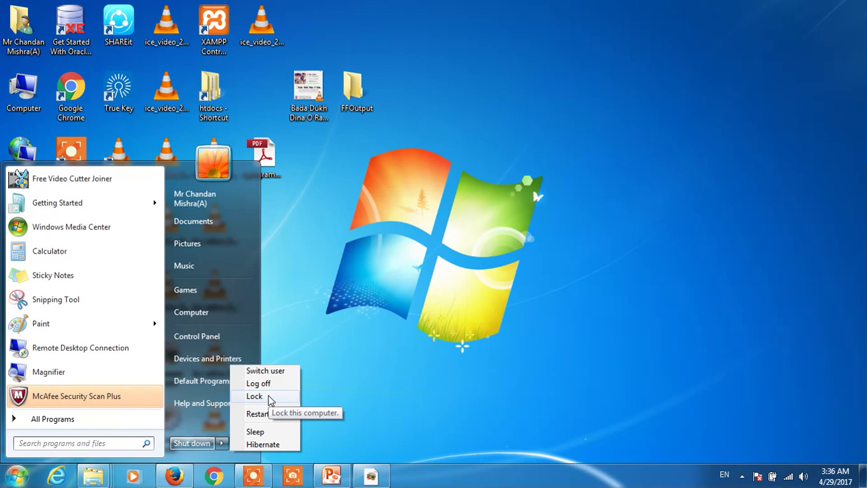
{"action": "left_click", "coordinate": [386, 353]}
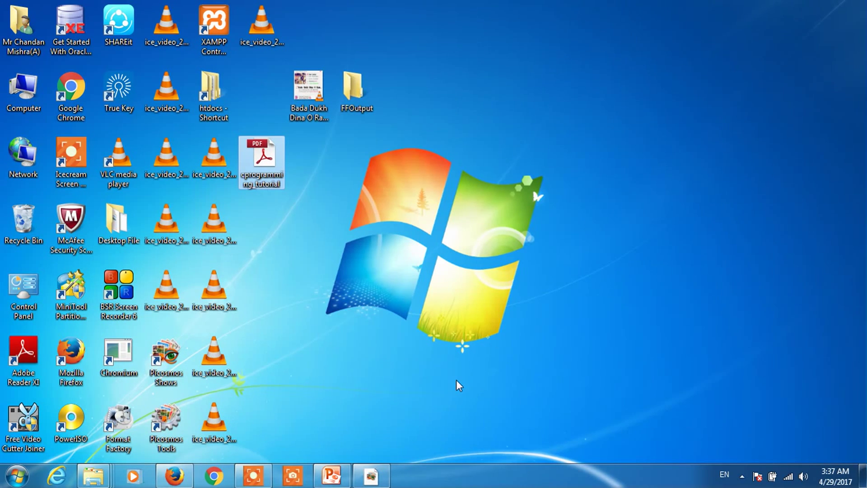
- Review the complete list of power options, from Switch user to Hibernate, and dismiss it
{"action": "left_click", "coordinate": [17, 475]}
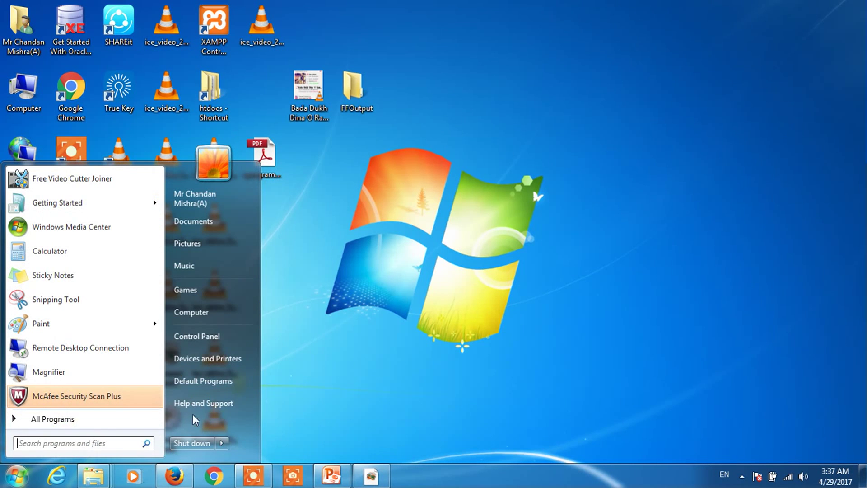
{"action": "left_click", "coordinate": [222, 443]}
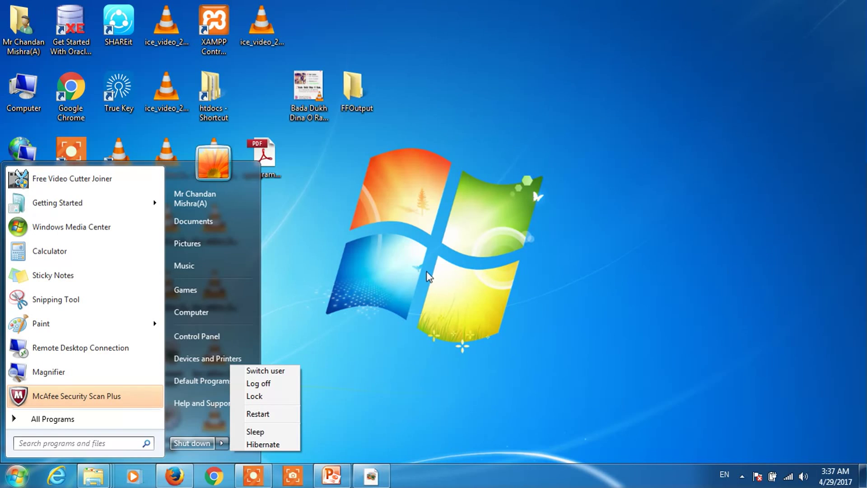
{"action": "left_click", "coordinate": [548, 248]}
- Dismiss the Start menu and refresh the desktop
{"action": "left_click", "coordinate": [17, 475]}
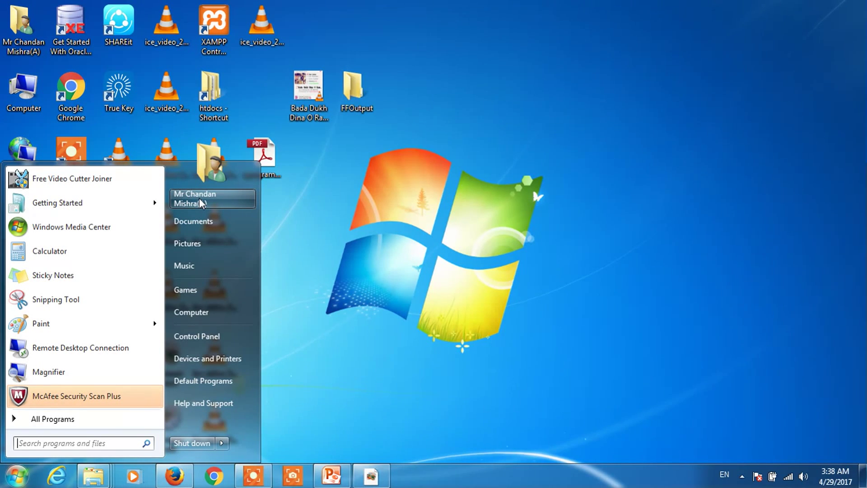
{"action": "right_click", "coordinate": [414, 147]}
{"action": "left_click", "coordinate": [436, 184]}
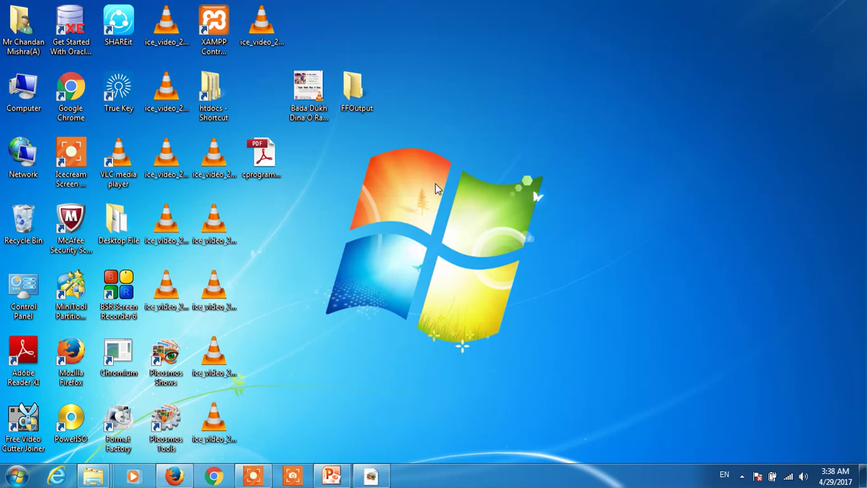
{"action": "left_click", "coordinate": [453, 453]}
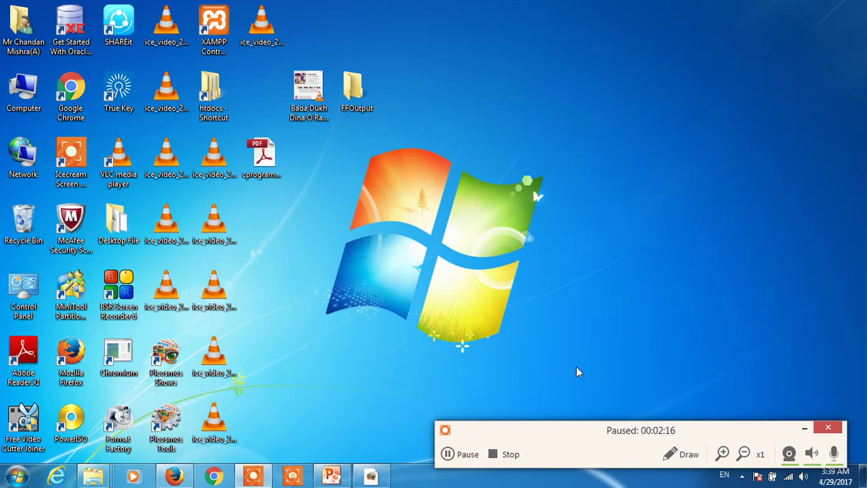
{"action": "right_click", "coordinate": [563, 66]}
{"action": "left_click", "coordinate": [588, 99]}
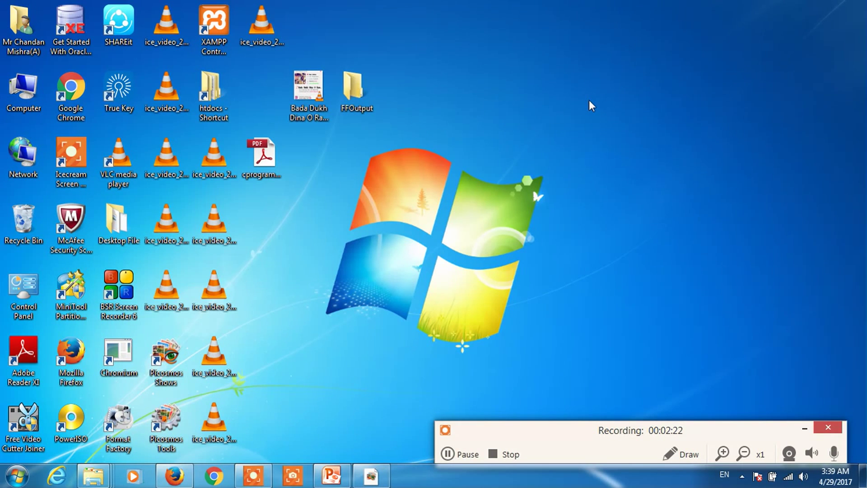
- Open the Computer window showing the drives, maximize it, and minimize it
{"action": "key", "text": "super+e"}
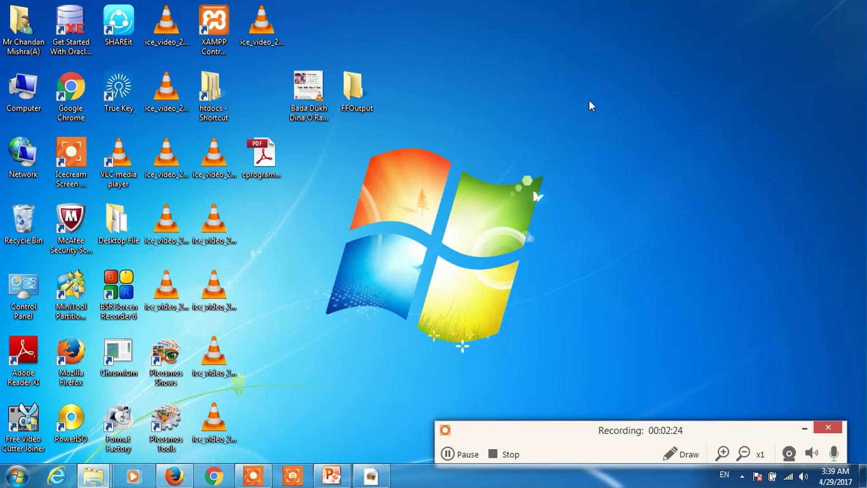
{"action": "left_click", "coordinate": [495, 38]}
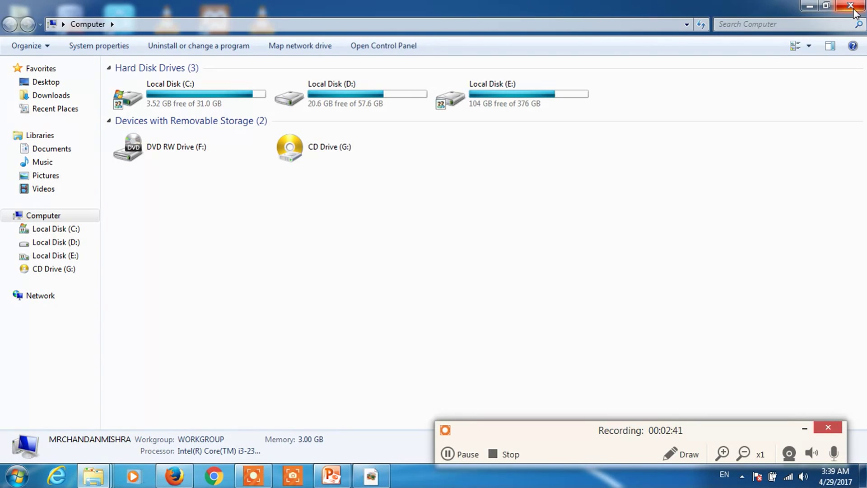
{"action": "left_click", "coordinate": [808, 8]}
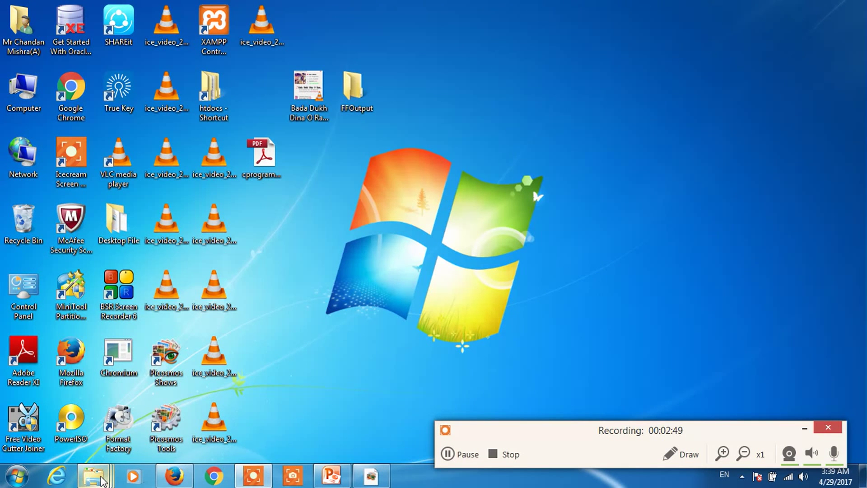
- Preview the open Explorer windows, bring up the Computer window, then minimize and restore it
{"action": "right_click", "coordinate": [104, 477]}
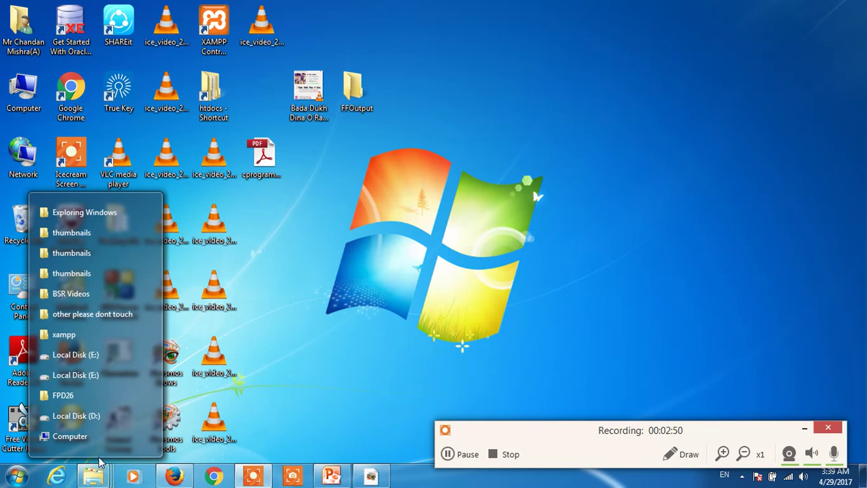
{"action": "left_click", "coordinate": [91, 253]}
{"action": "left_click", "coordinate": [99, 212]}
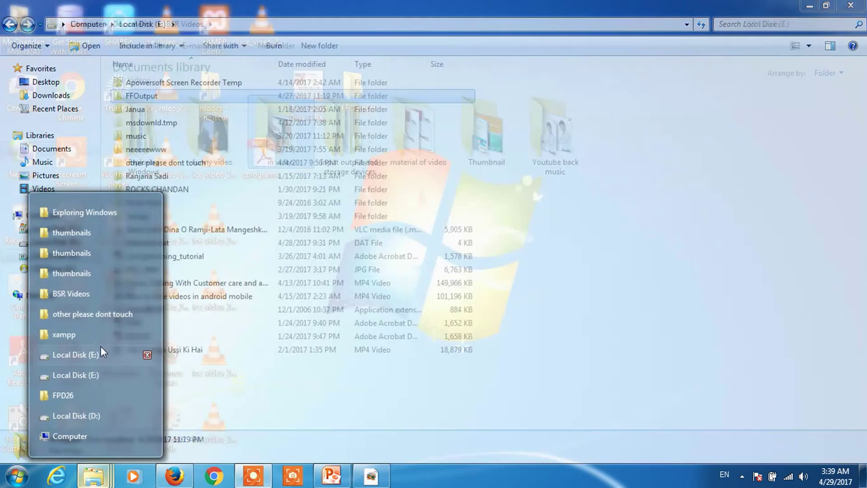
{"action": "left_click", "coordinate": [98, 414]}
{"action": "left_click", "coordinate": [83, 434]}
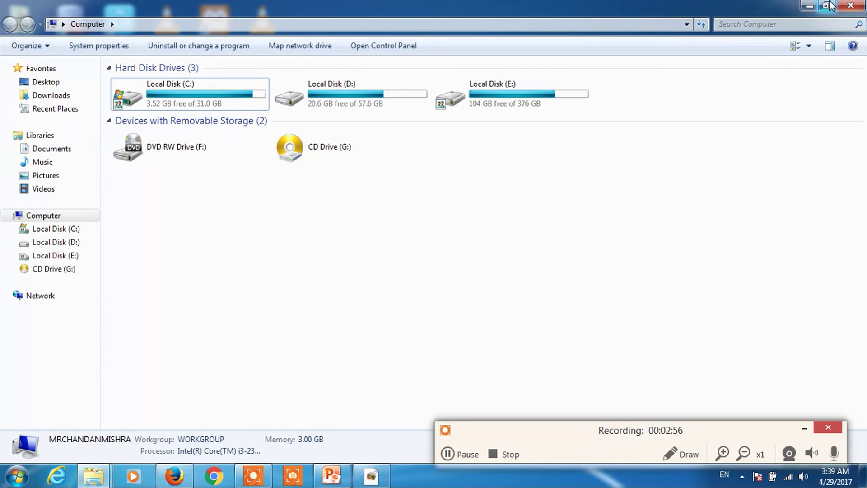
{"action": "left_click", "coordinate": [809, 5]}
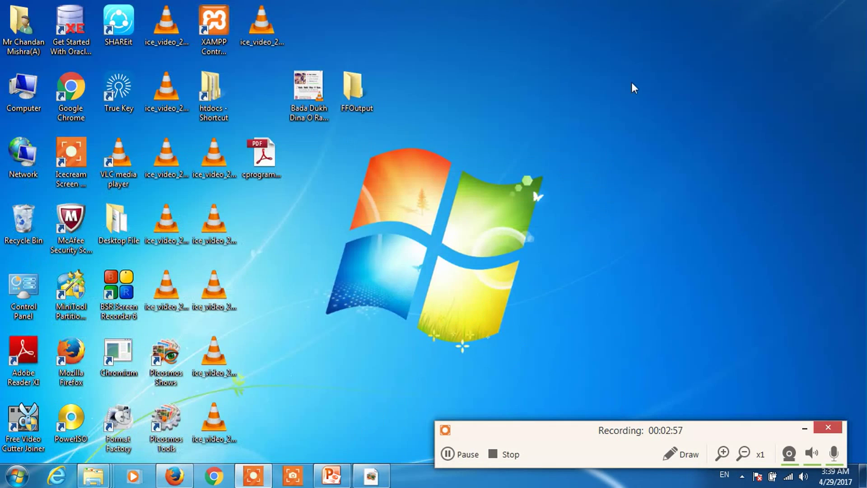
{"action": "right_click", "coordinate": [94, 475]}
{"action": "left_click", "coordinate": [85, 437]}
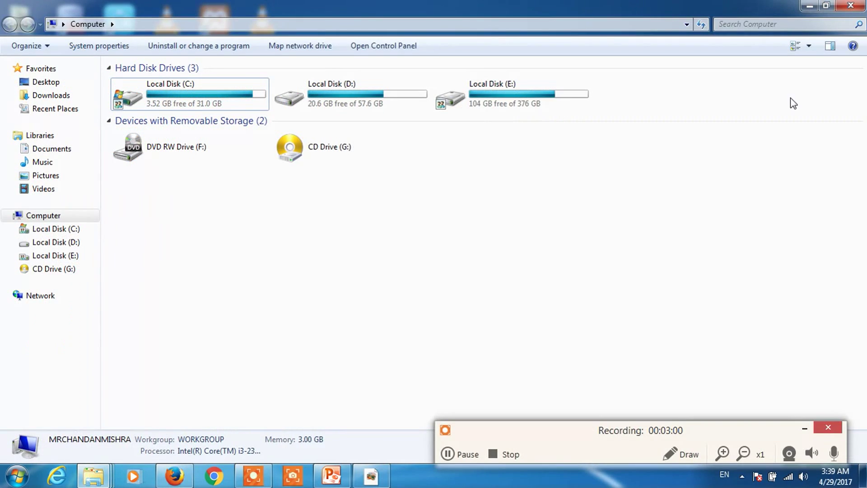
- Restore the maximized Computer window to a floating window, narrowing it and moving it to the middle of the desktop
{"action": "left_click", "coordinate": [826, 5]}
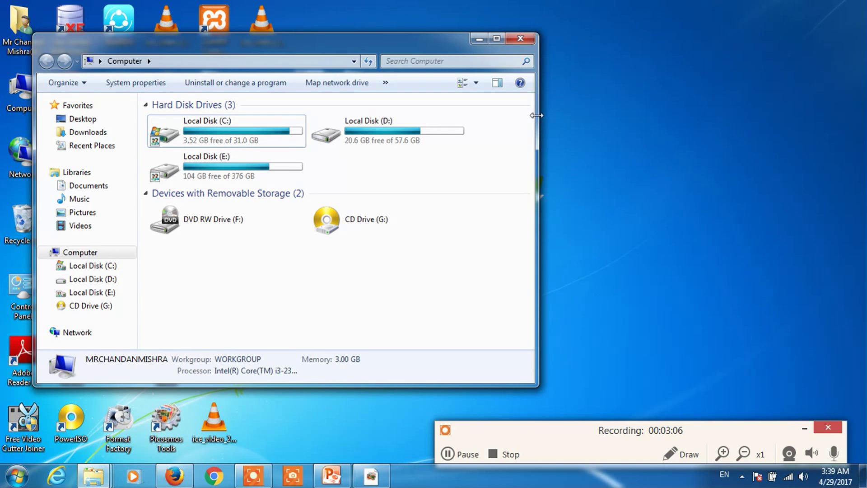
{"action": "left_click_drag", "start_coordinate": [535, 115], "coordinate": [255, 151]}
{"action": "left_click_drag", "start_coordinate": [693, 127], "coordinate": [382, 41]}
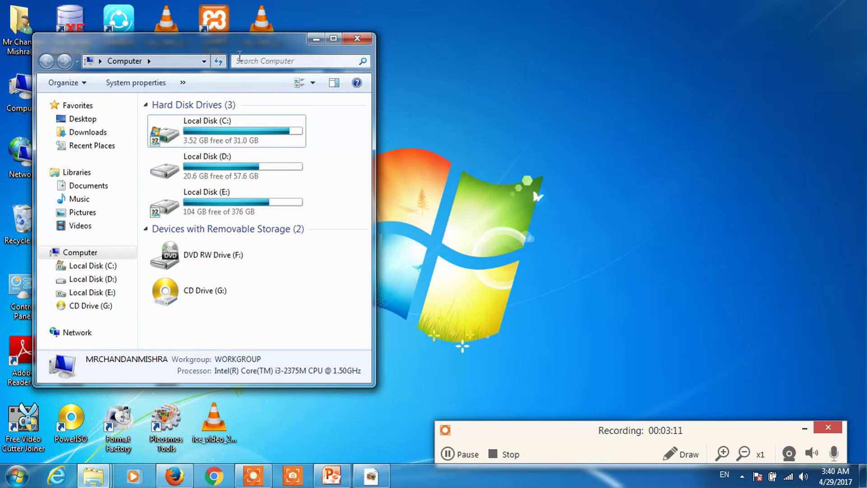
{"action": "left_click_drag", "start_coordinate": [237, 46], "coordinate": [439, 42]}
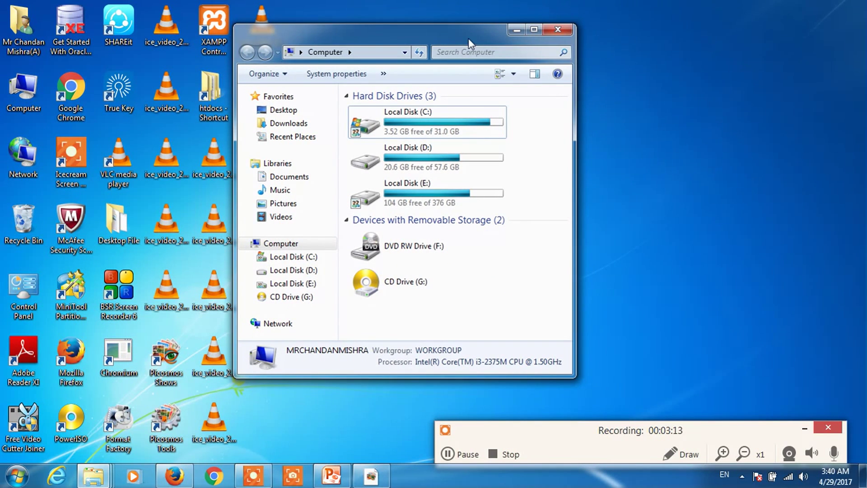
- Maximize the Computer window, restore it to its smaller size, and maximize it again
{"action": "left_click", "coordinate": [534, 29]}
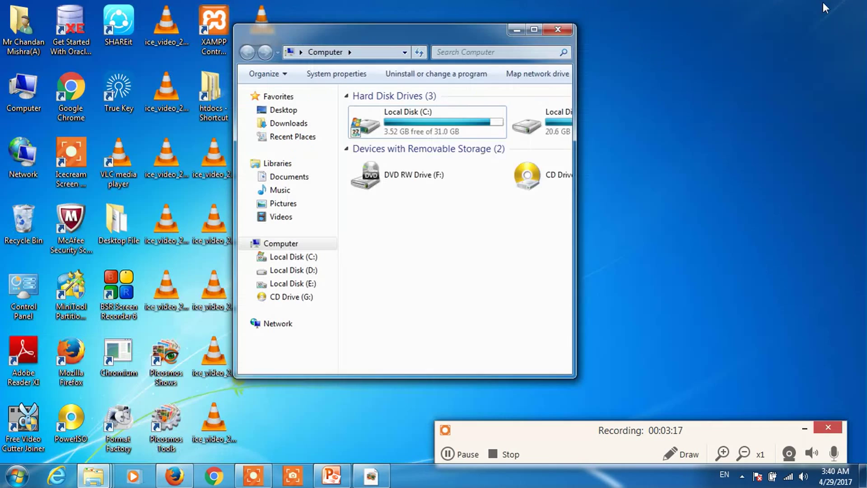
{"action": "left_click", "coordinate": [825, 5]}
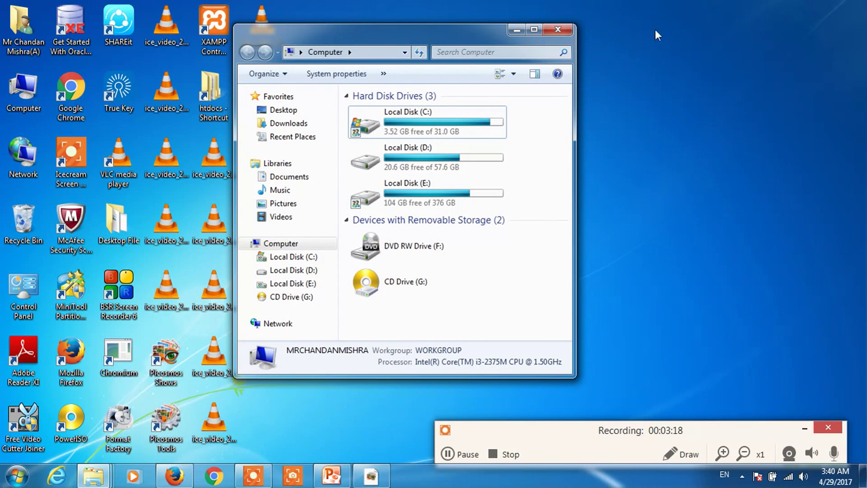
{"action": "left_click", "coordinate": [530, 29]}
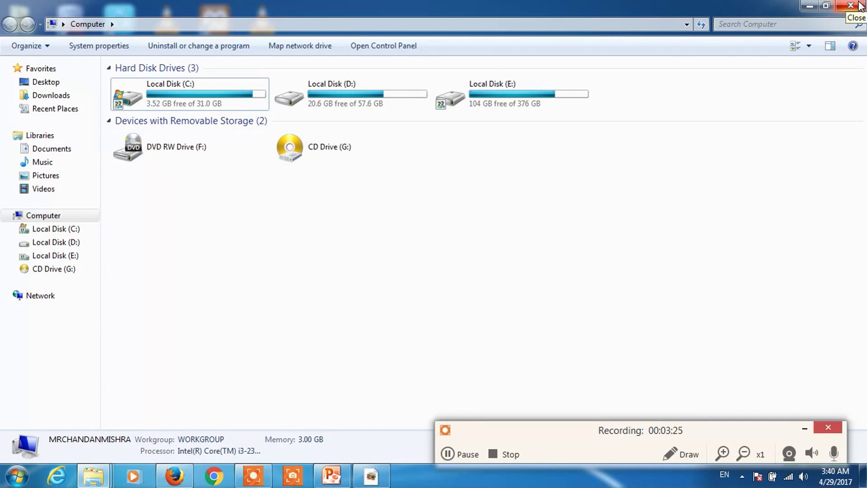
- Pull the Computer window out of its maximized state, reposition it around the desktop, and maximize it from its title bar
{"action": "left_click_drag", "start_coordinate": [757, 10], "coordinate": [479, 51]}
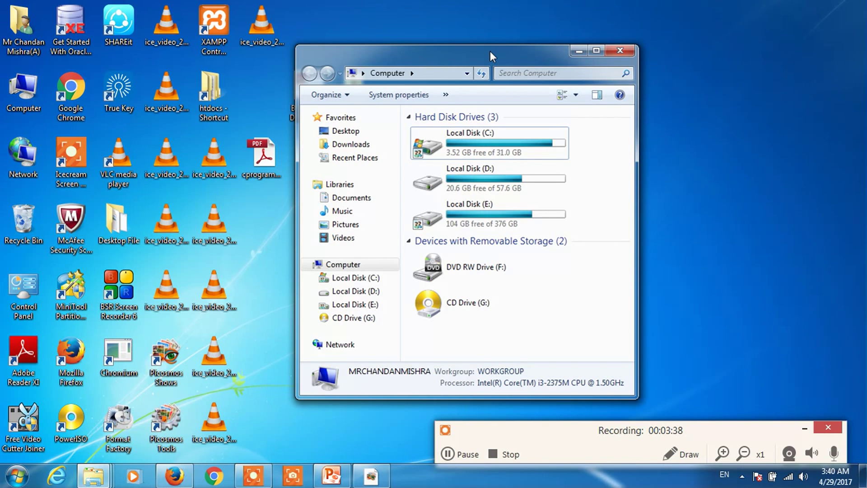
{"action": "left_click_drag", "start_coordinate": [487, 51], "coordinate": [625, 48]}
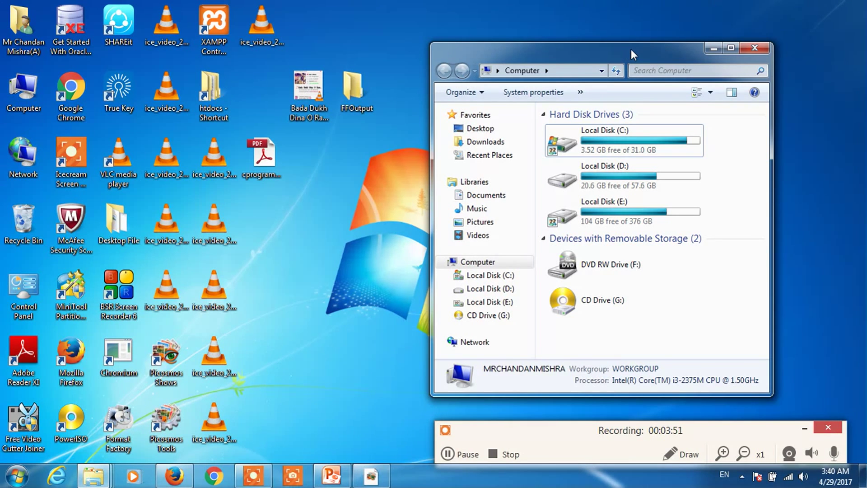
{"action": "left_click_drag", "start_coordinate": [627, 47], "coordinate": [533, 65]}
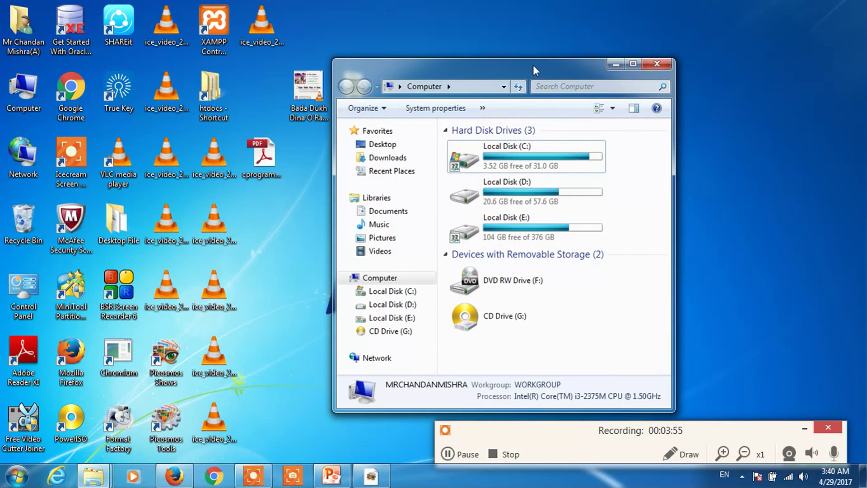
{"action": "double_click", "coordinate": [533, 65]}
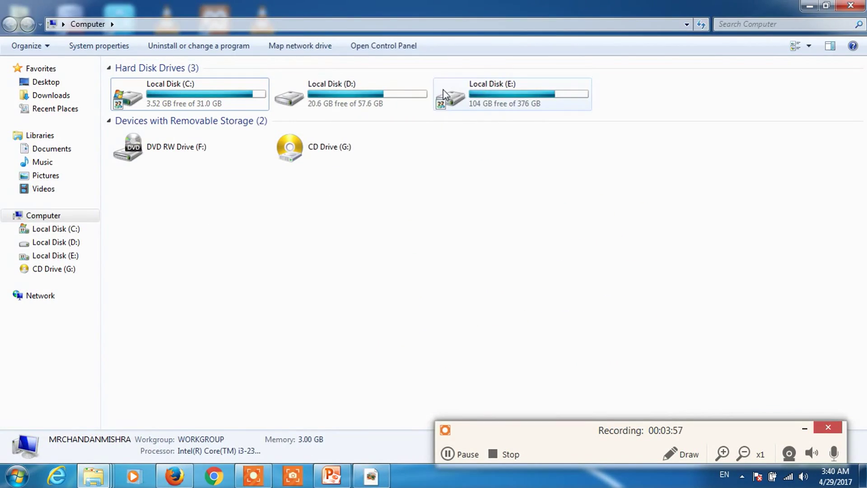
- Open Local Disk (E:), go back to the Computer view, and go forward to the drive again
{"action": "double_click", "coordinate": [486, 90]}
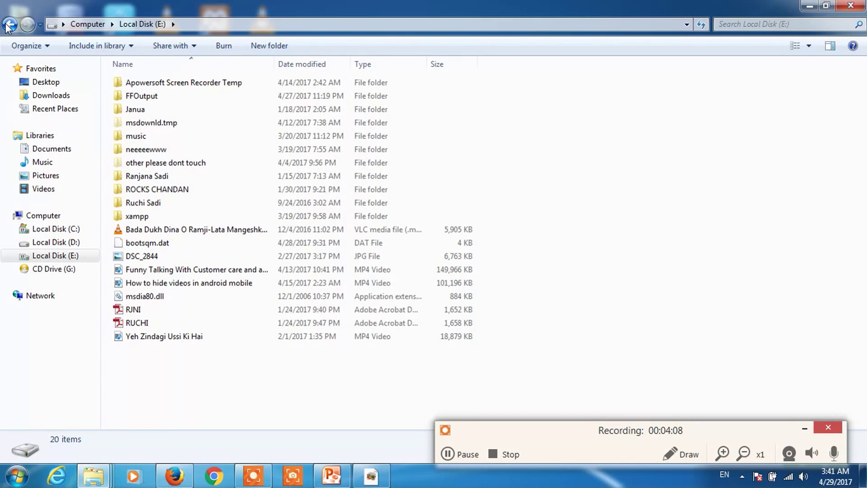
{"action": "left_click", "coordinate": [9, 24]}
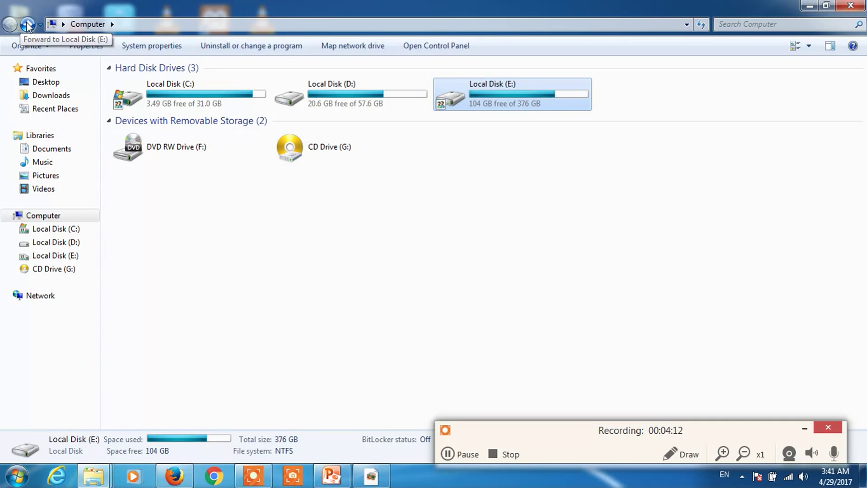
{"action": "left_click", "coordinate": [27, 25]}
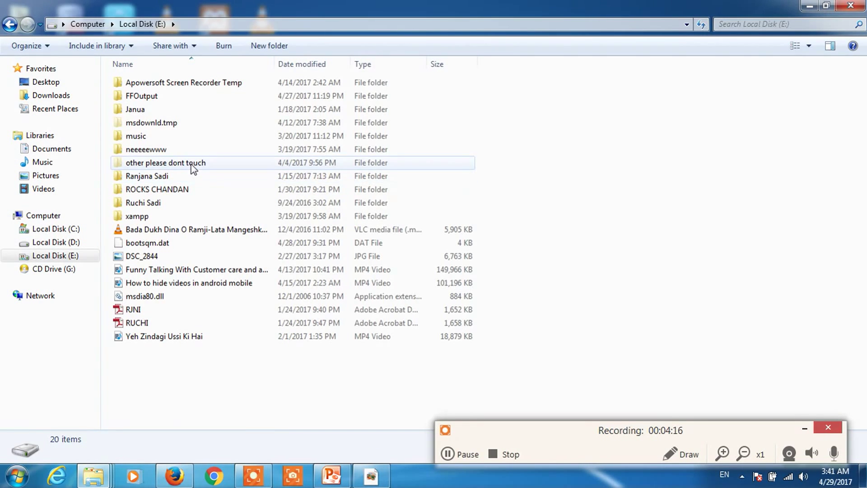
- Open the neeeeewww folder on Local Disk (E:), and switch back and forward between it and the drive's root
{"action": "double_click", "coordinate": [179, 150]}
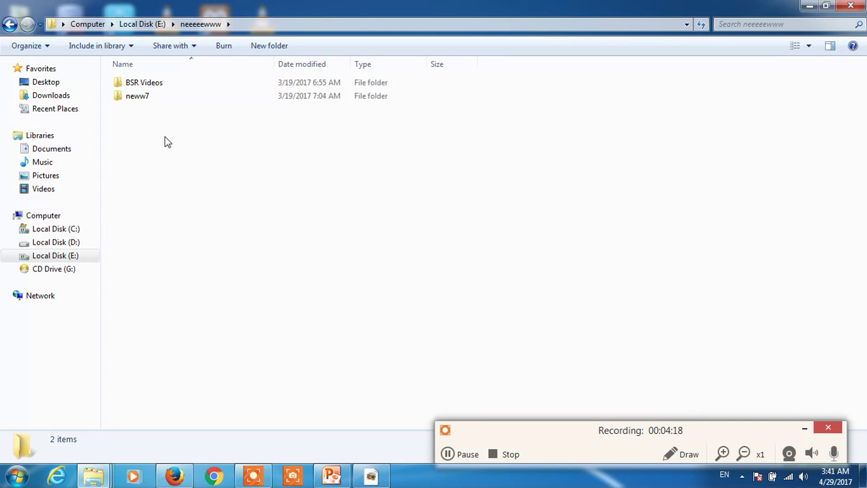
{"action": "left_click", "coordinate": [9, 25]}
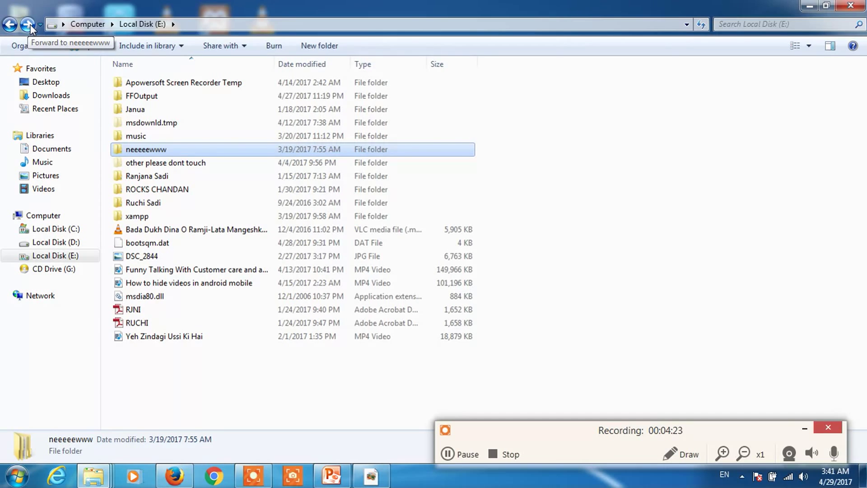
{"action": "left_click", "coordinate": [29, 25]}
{"action": "left_click", "coordinate": [9, 25]}
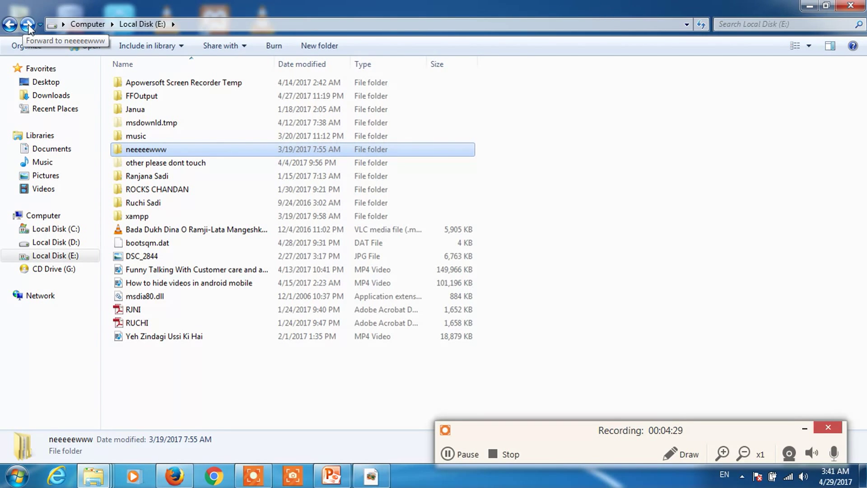
- Retrace the history back to Computer and forward to the neeeeewww folder, return to Local Disk (E:), and close the window
{"action": "left_click", "coordinate": [11, 25]}
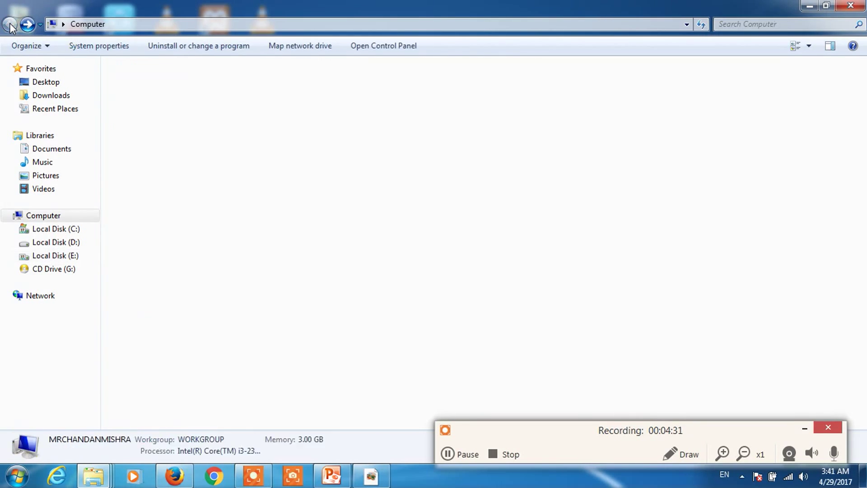
{"action": "left_click", "coordinate": [28, 25]}
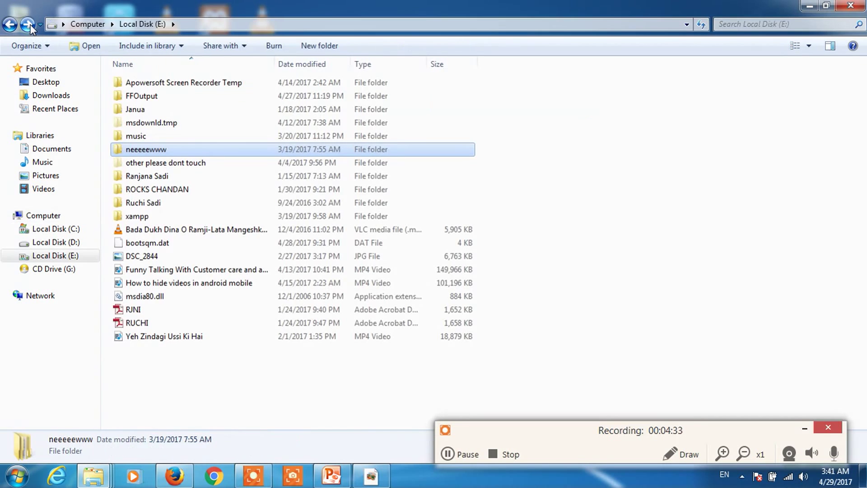
{"action": "left_click", "coordinate": [28, 26]}
{"action": "left_click", "coordinate": [10, 25]}
{"action": "left_click", "coordinate": [722, 142]}
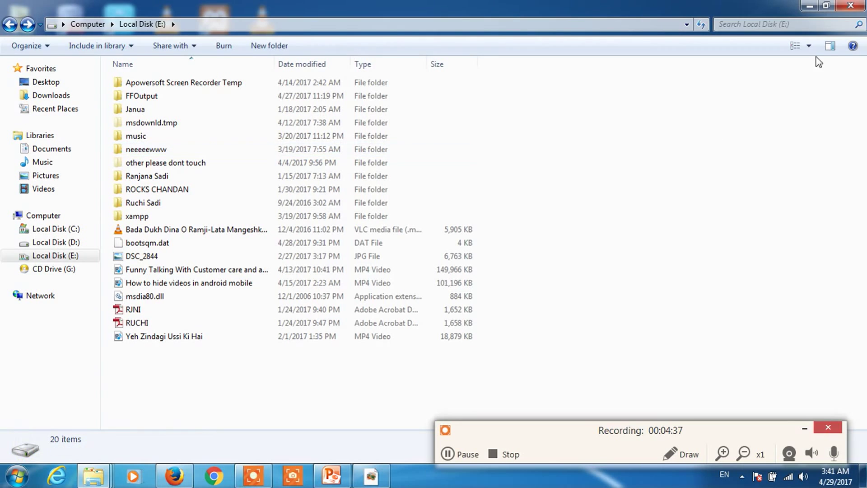
{"action": "left_click", "coordinate": [850, 5]}
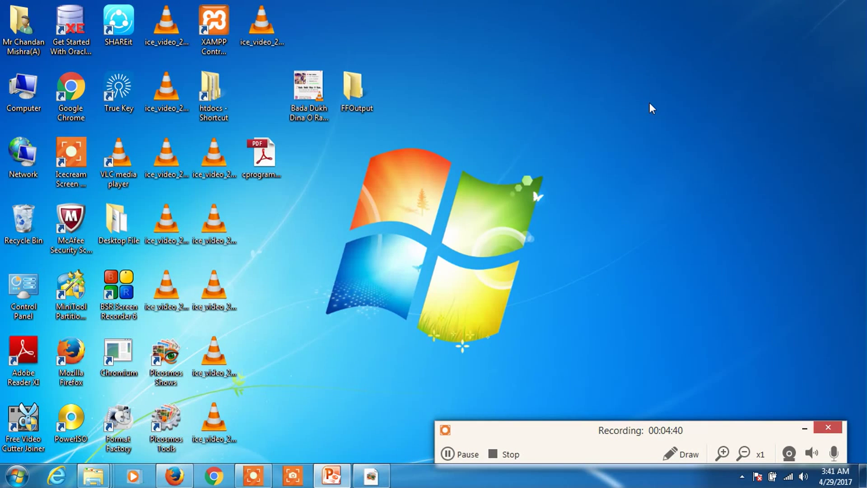